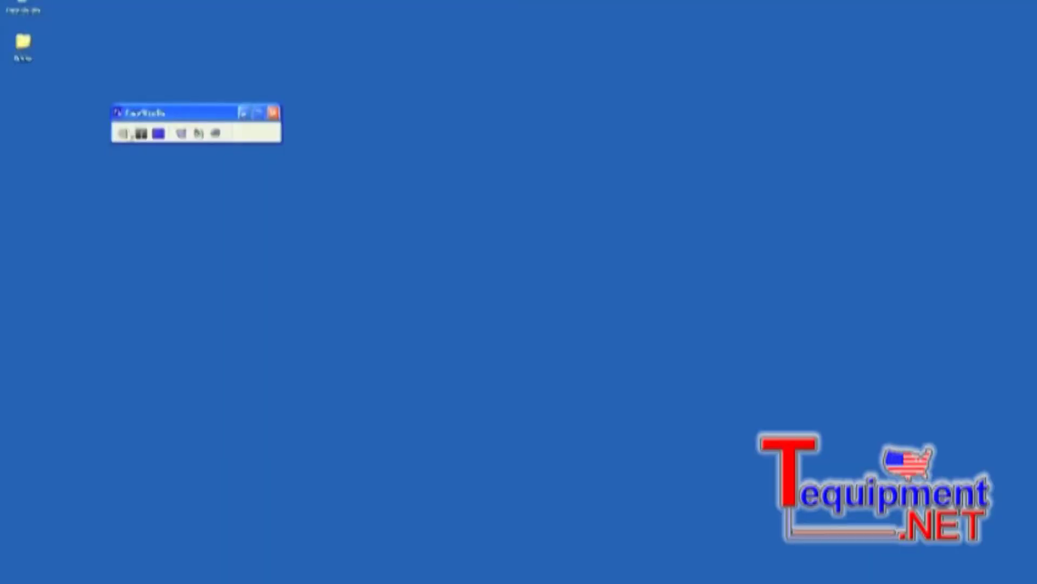
Launch PowerView from the Windows XP Start menu
key("super")
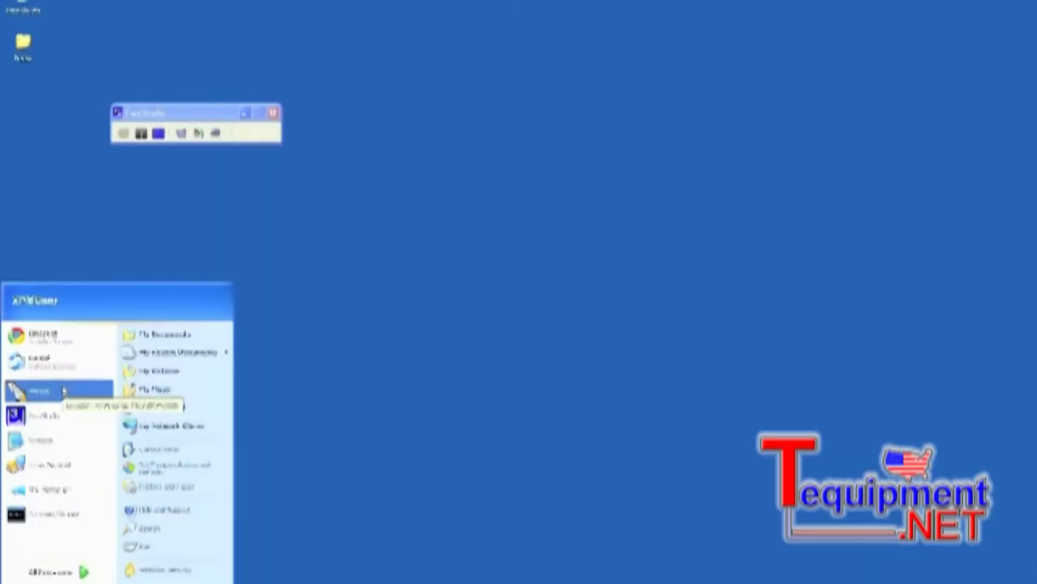
left_click(64, 390)
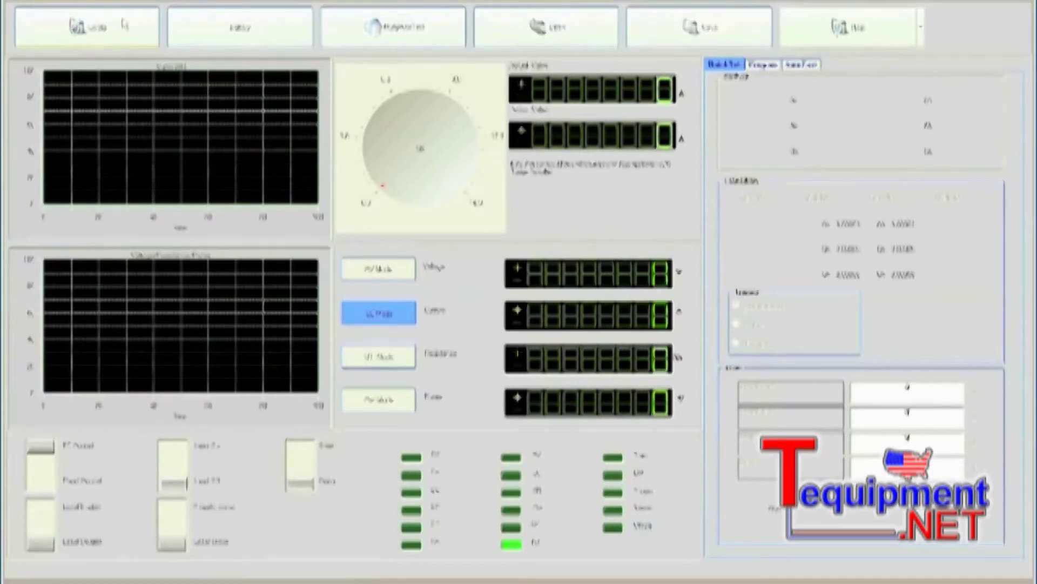
Choose the load unit type, address and baud rate in the connection settings, then apply them
left_click(124, 24)
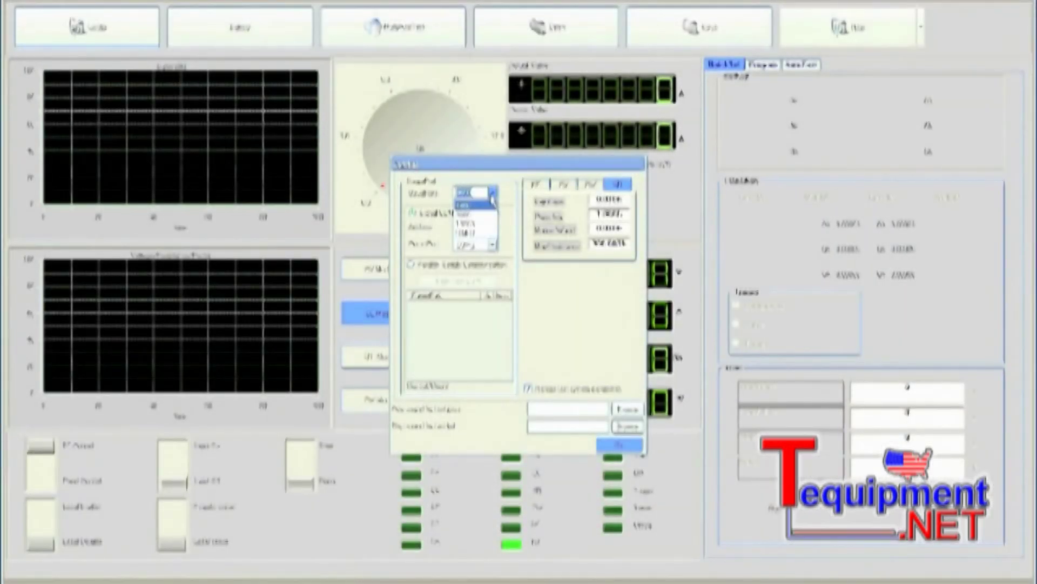
left_click(492, 203)
left_click(494, 227)
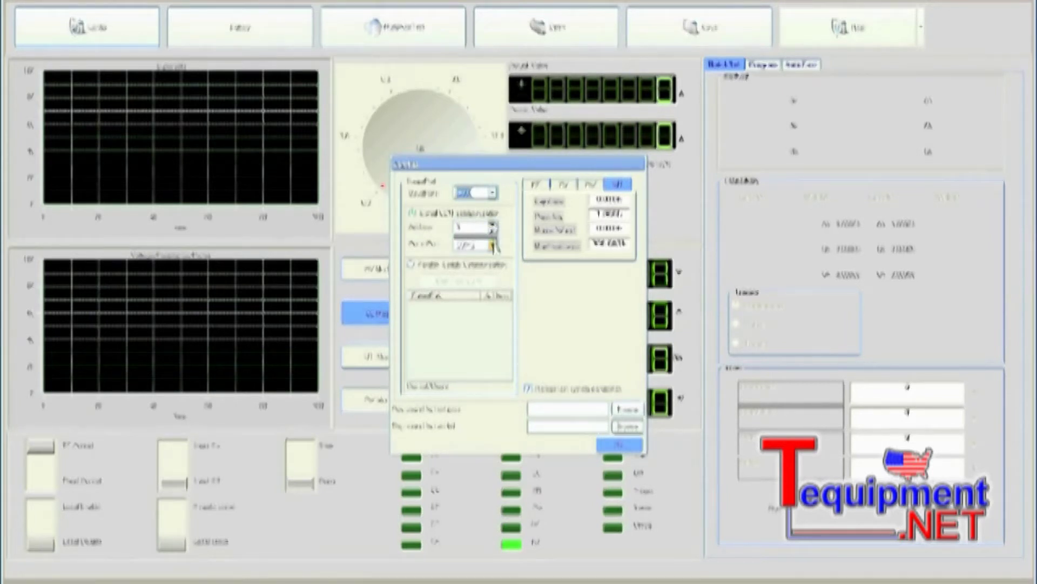
left_click(494, 246)
left_click(482, 258)
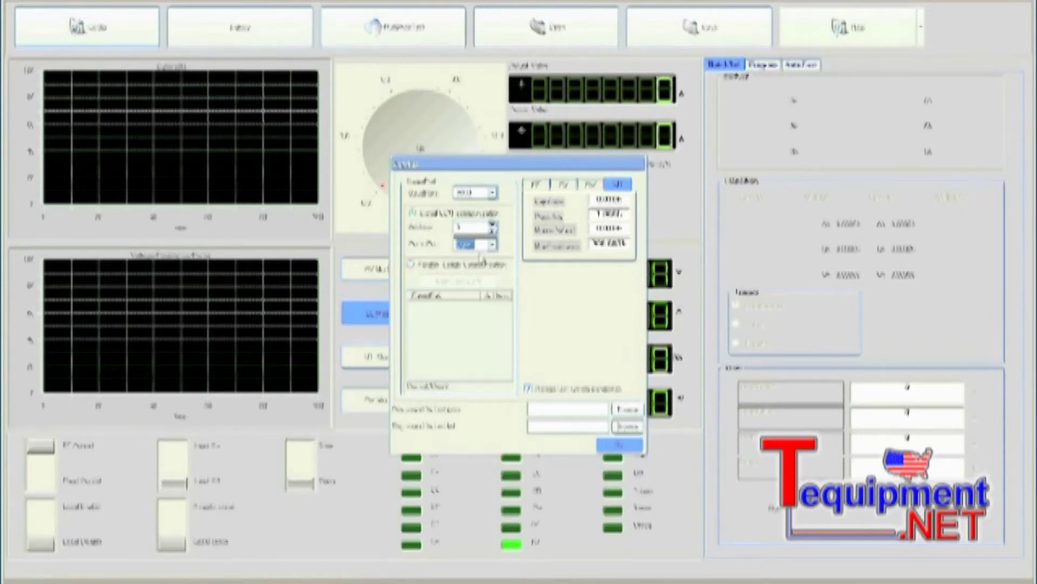
left_click(605, 446)
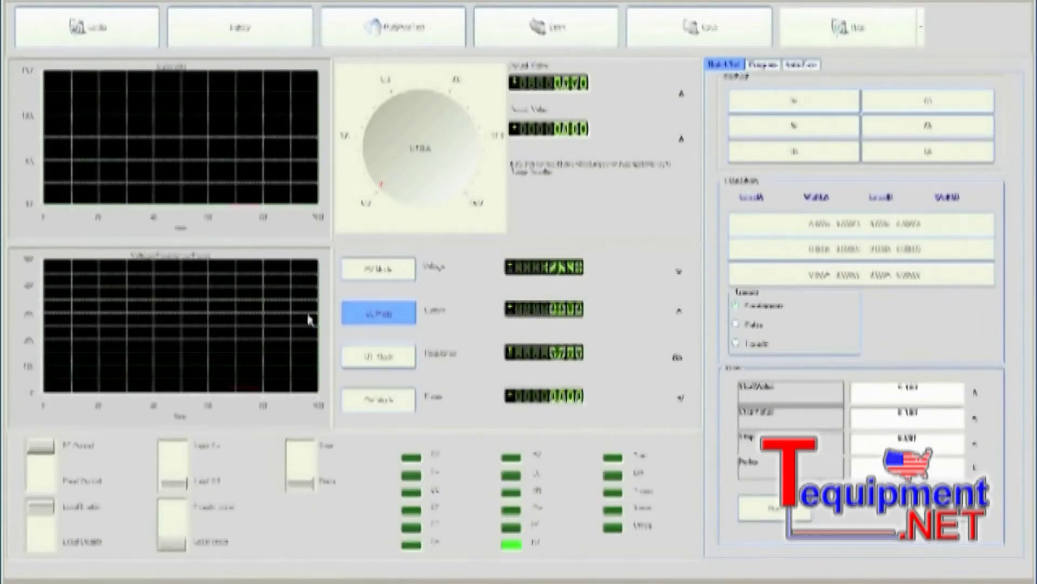
Open the battery discharge test window from the connected main panel
left_click(282, 41)
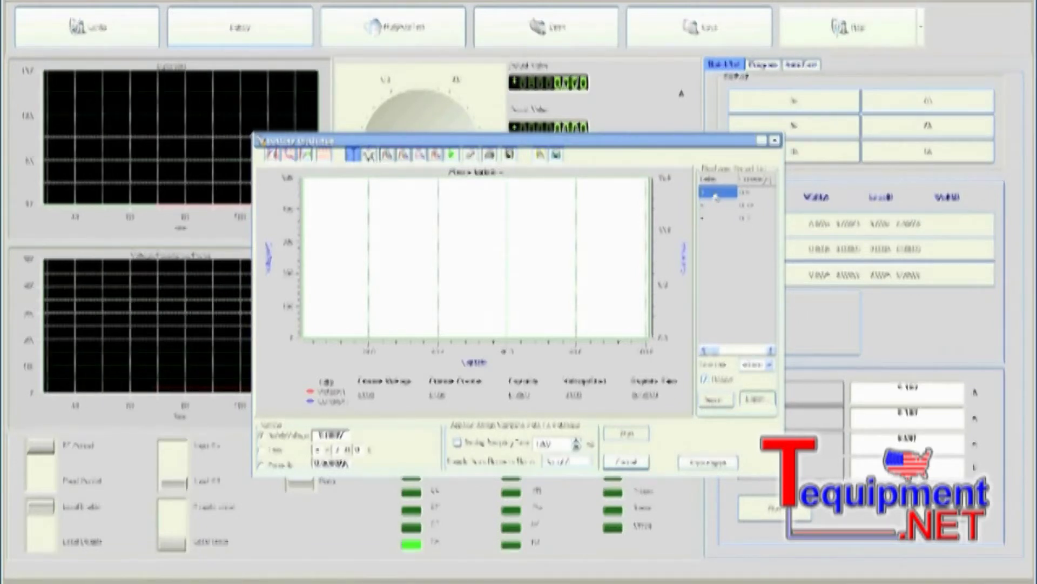
left_click(716, 195)
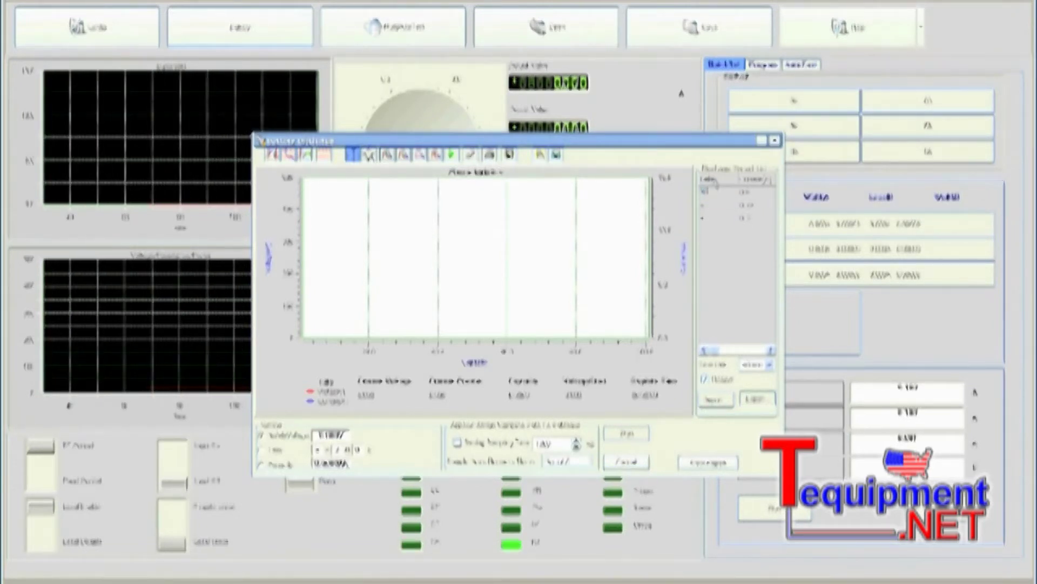
left_click(749, 196)
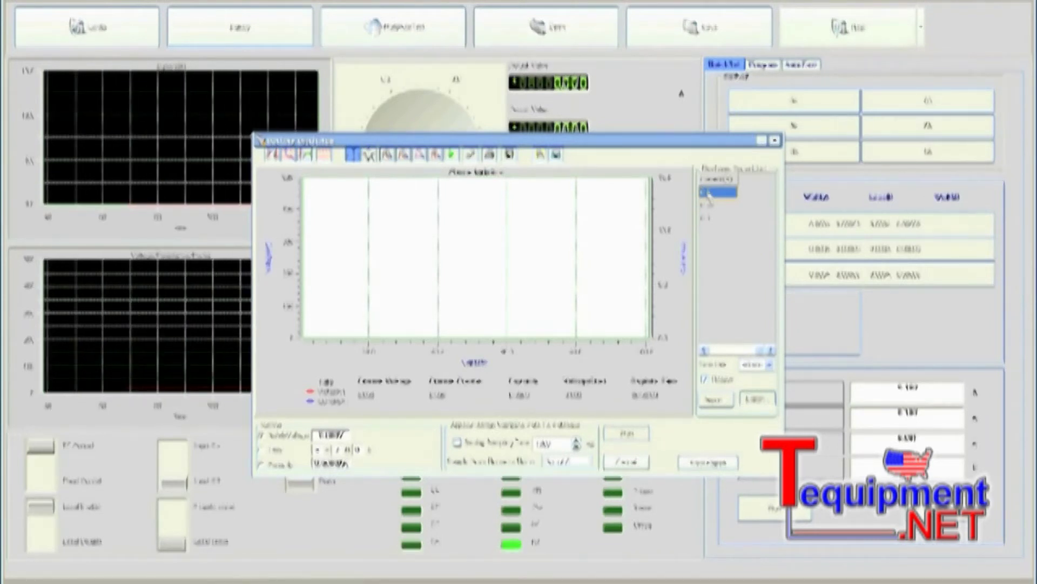
left_click(708, 194)
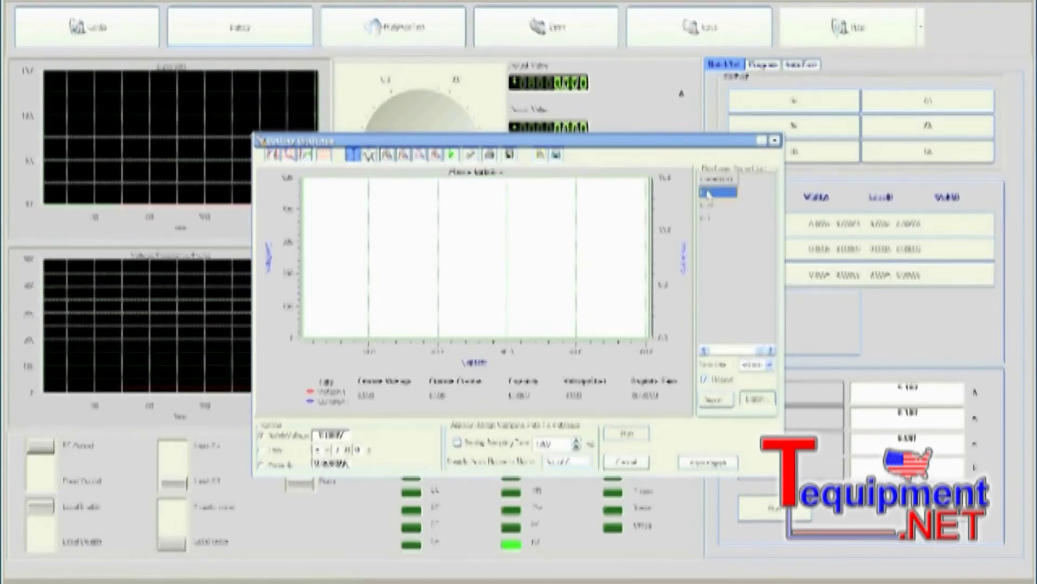
left_click_drag(761, 350, 719, 352)
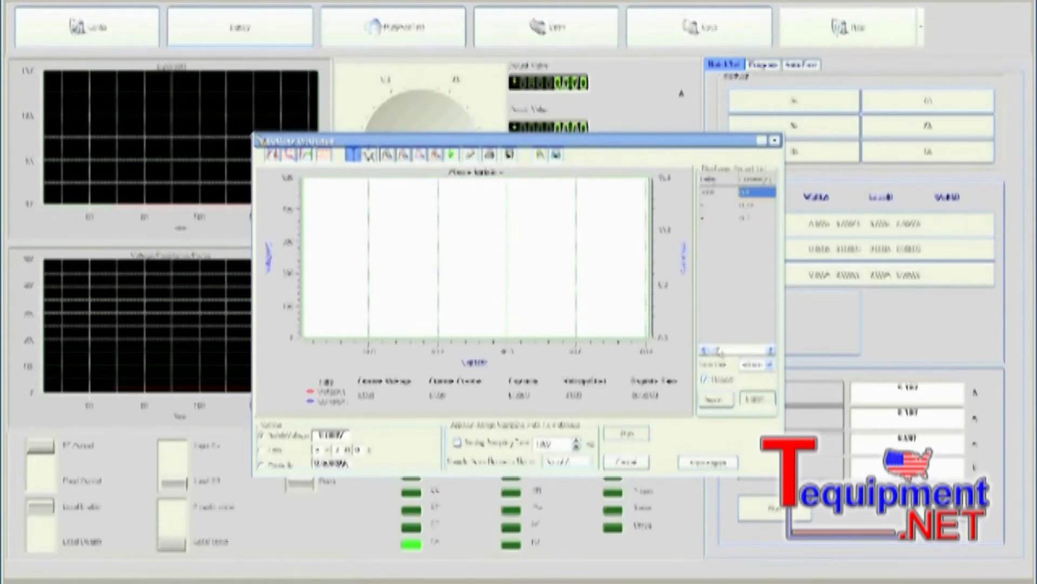
left_click(709, 206)
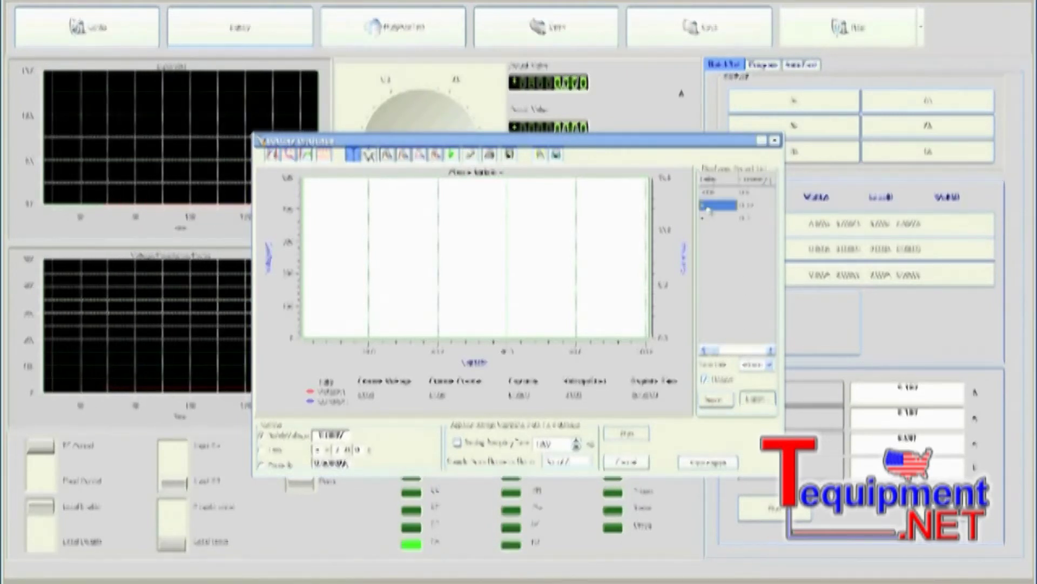
left_click(708, 206)
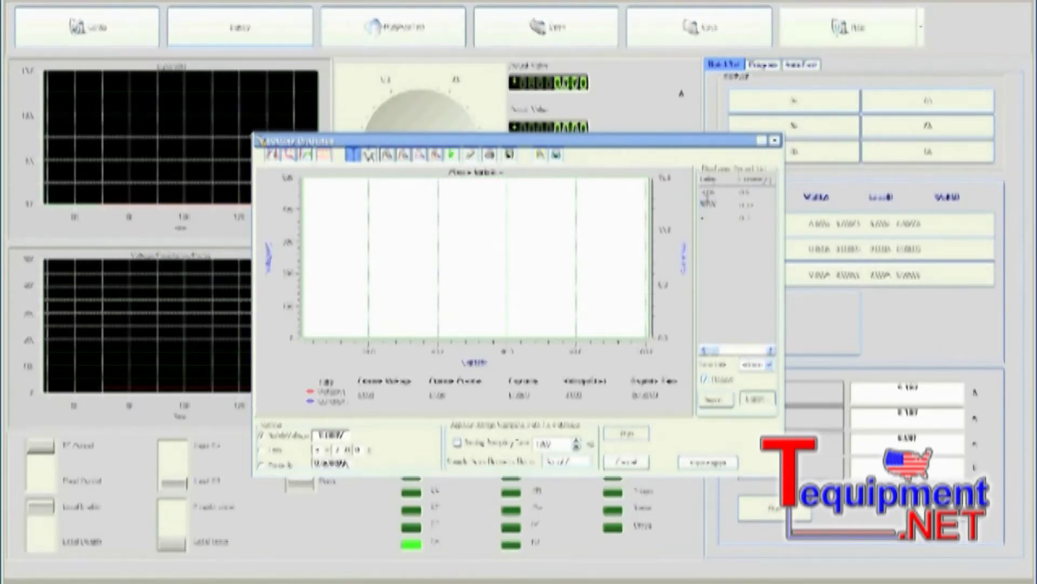
left_click(719, 204)
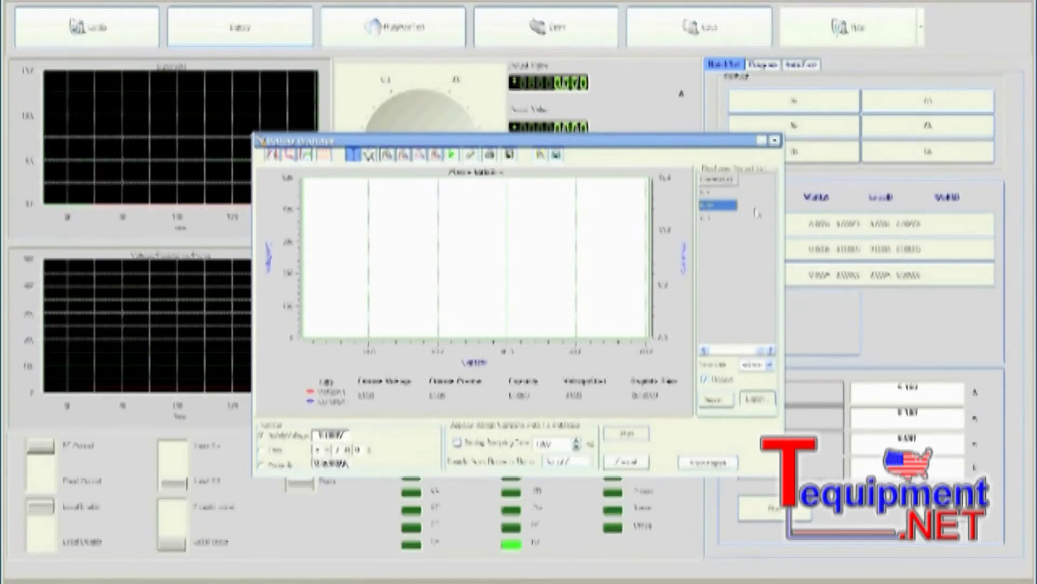
left_click(712, 203)
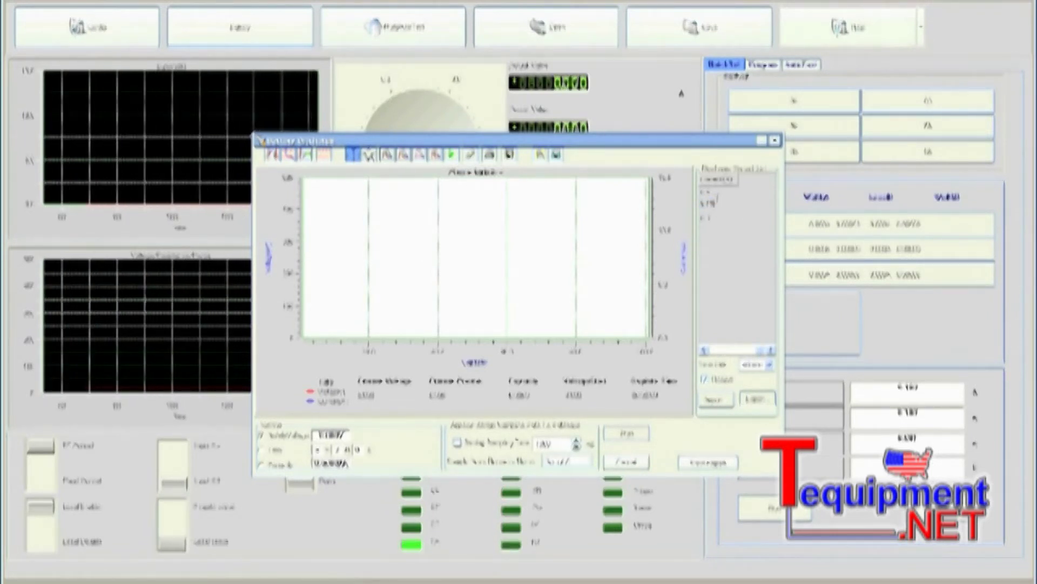
left_click(712, 204)
left_click(715, 352)
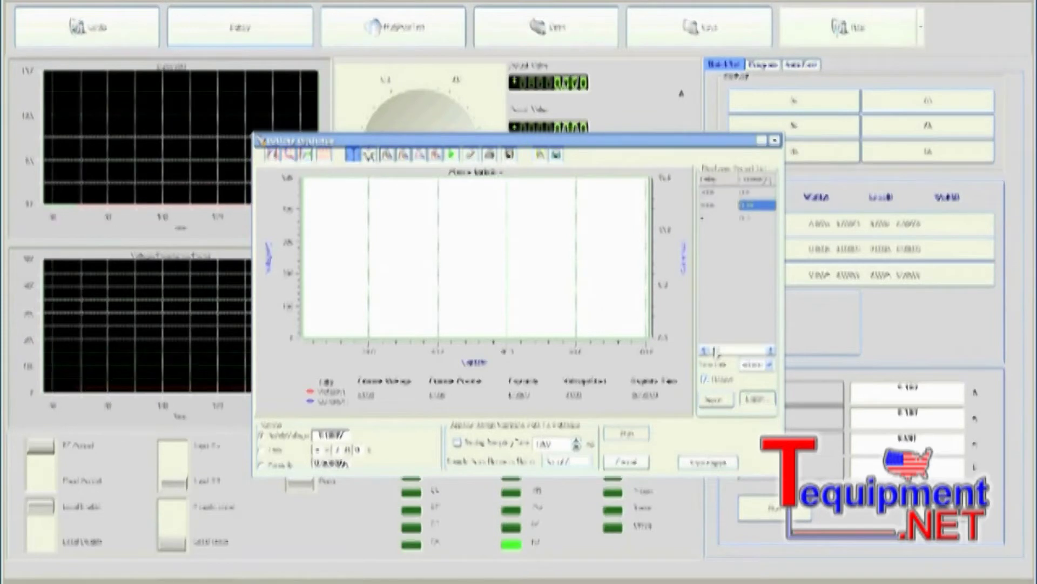
left_click(708, 219)
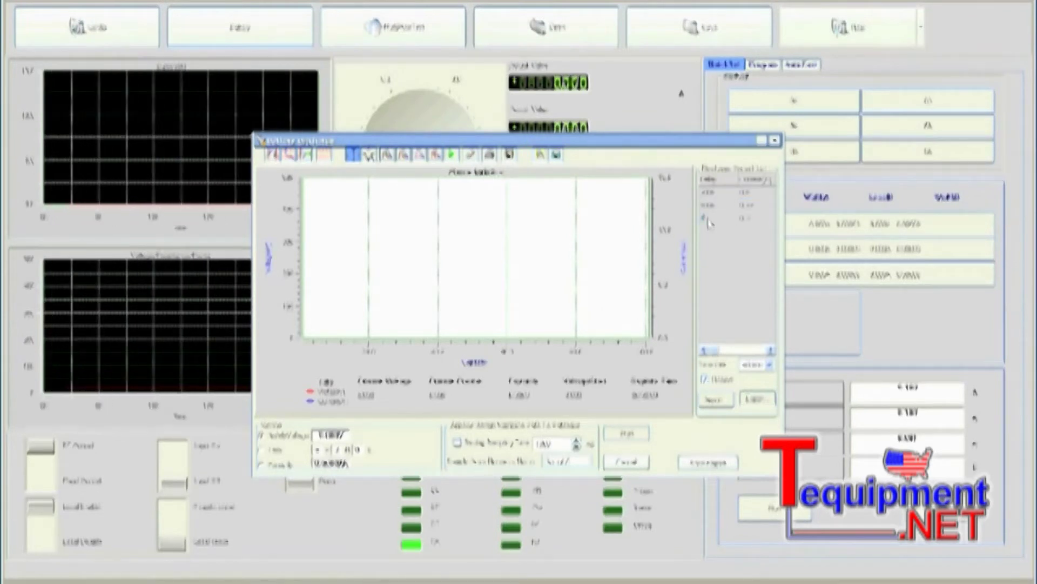
left_click(709, 220)
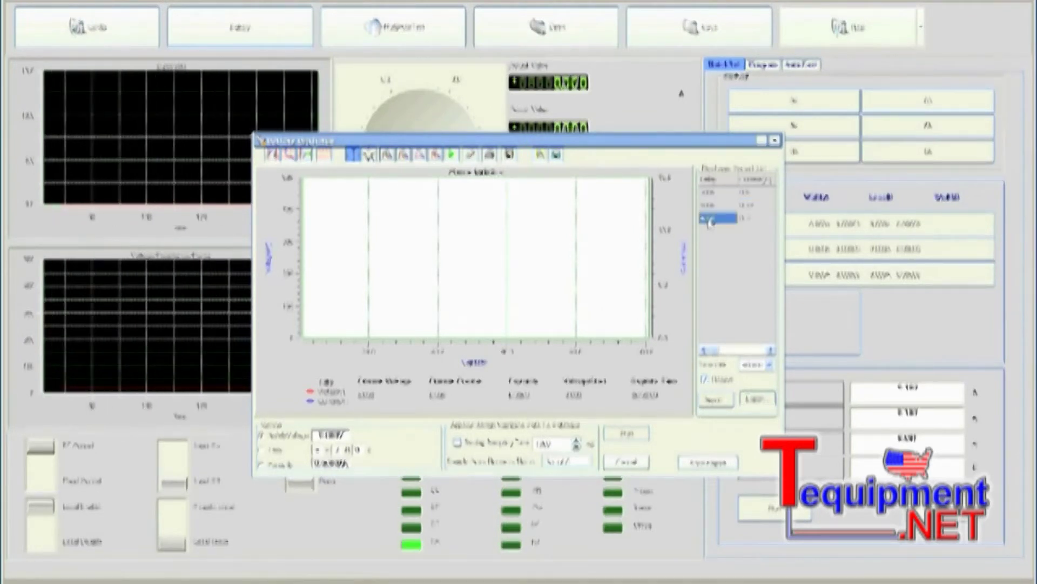
left_click(706, 217)
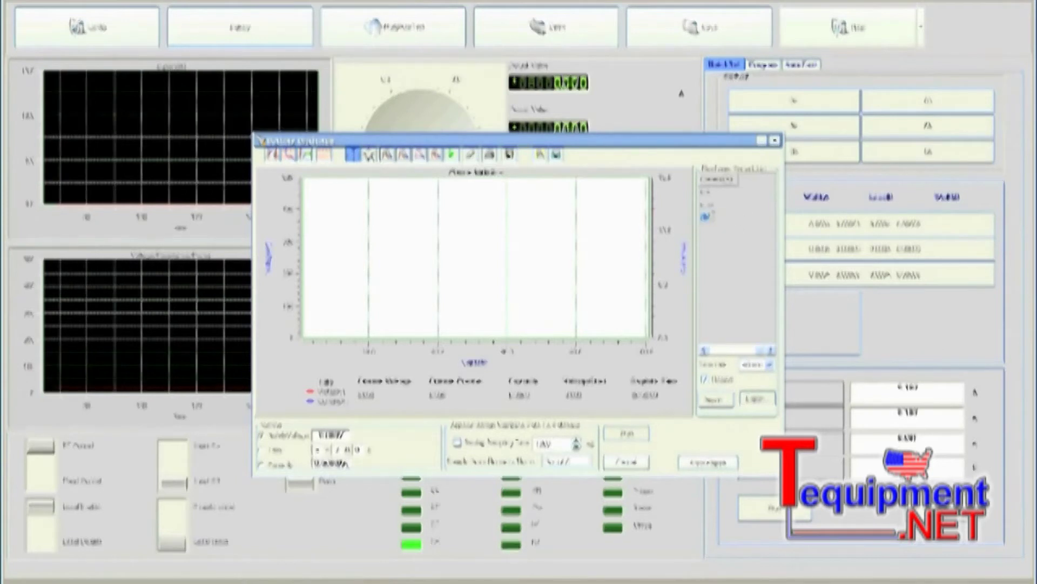
left_click(714, 218)
left_click(719, 351)
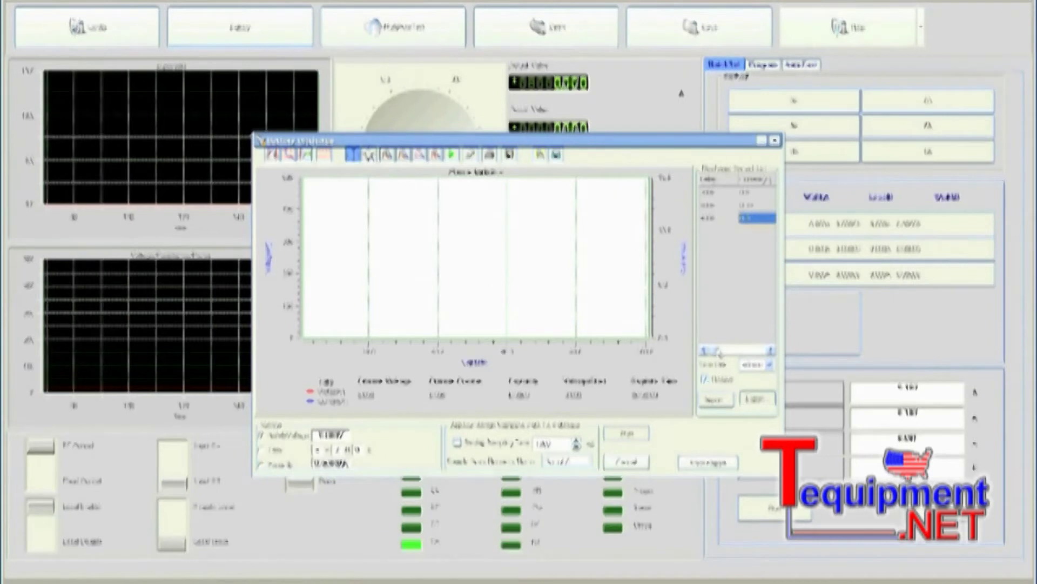
right_click(723, 242)
left_click(729, 243)
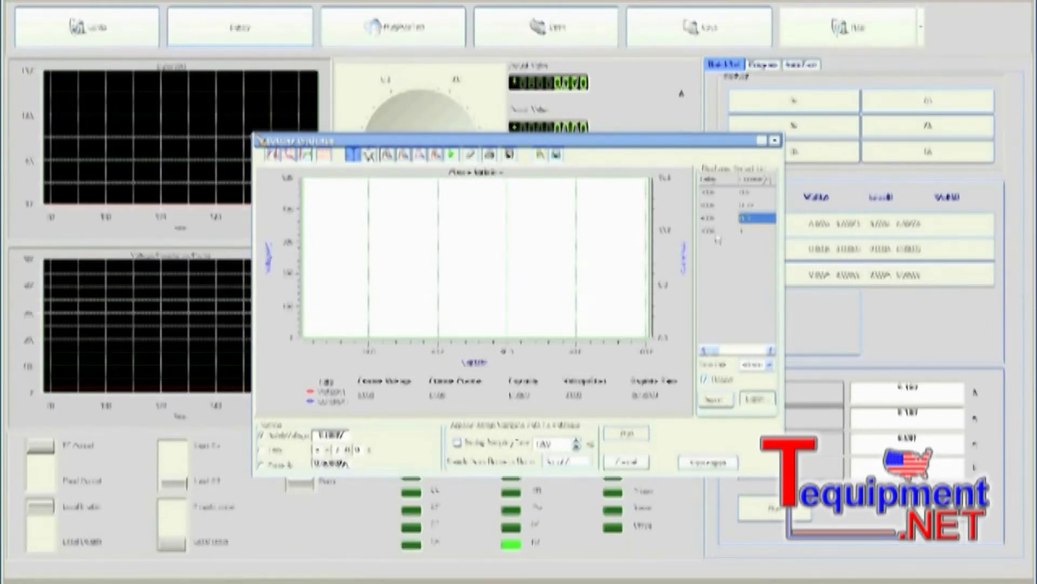
left_click(717, 233)
right_click(716, 234)
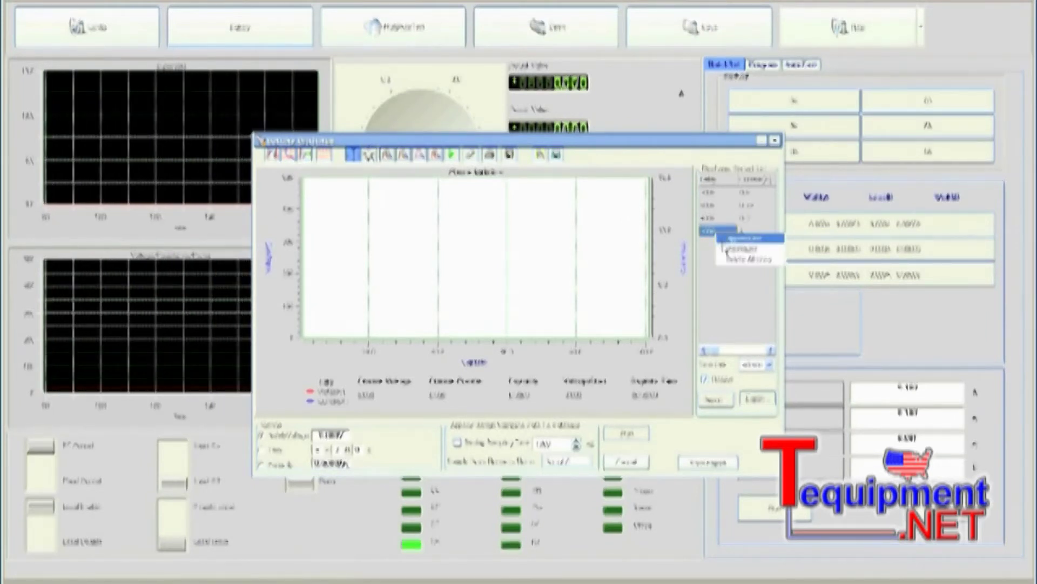
left_click(726, 250)
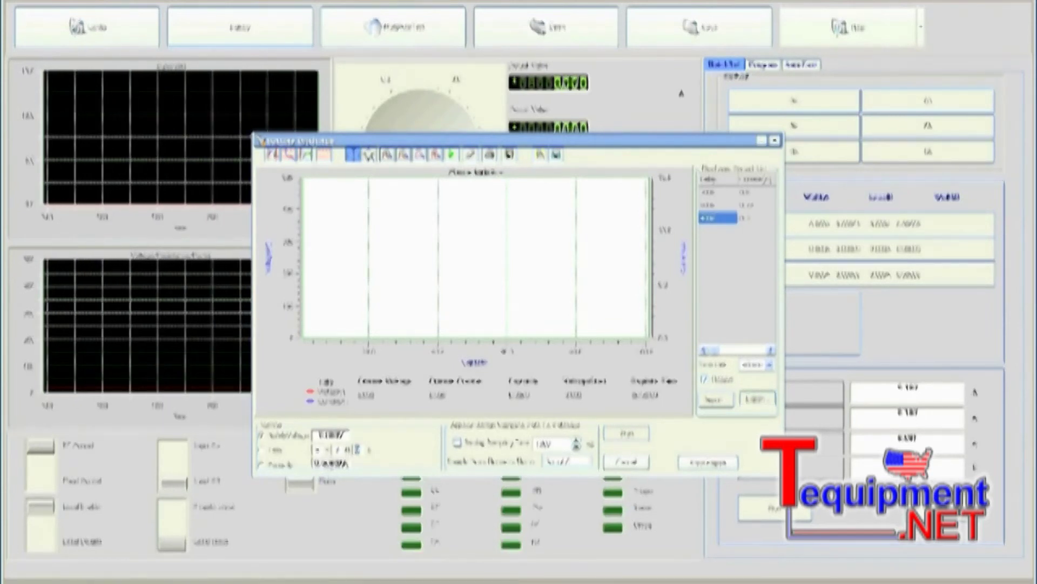
Advance to the next stop-condition field in the battery discharge window
key("Tab")
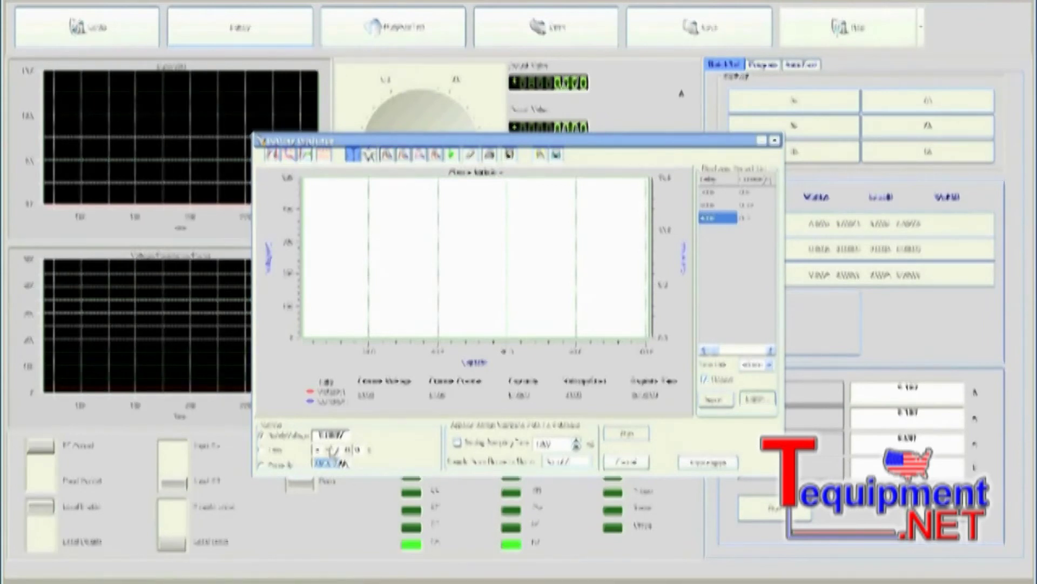
Set the cut-off Battery Voltage to 1000 and enable Analog Sampling Time
double_click(331, 435)
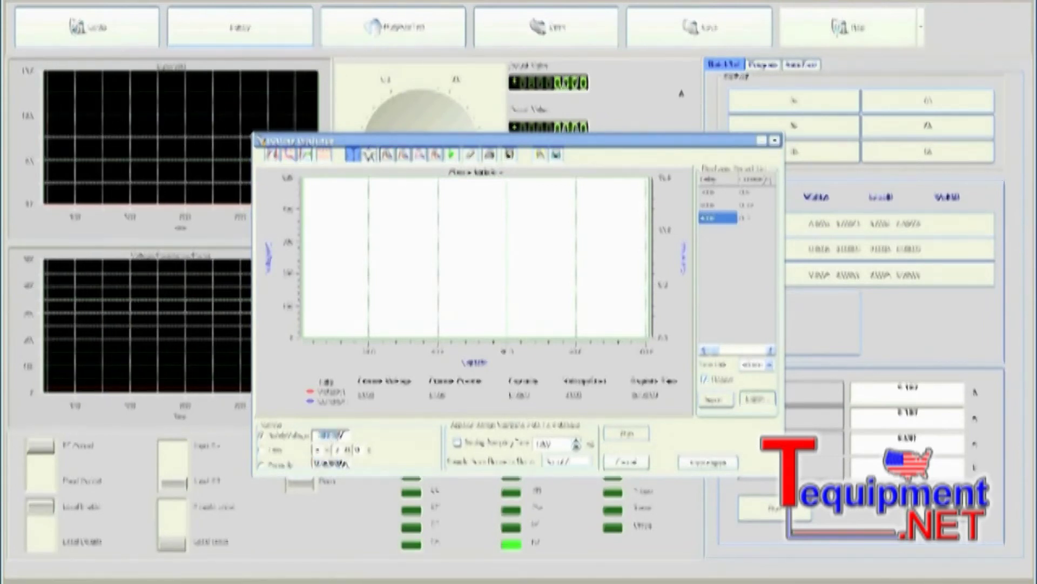
type("1000mV")
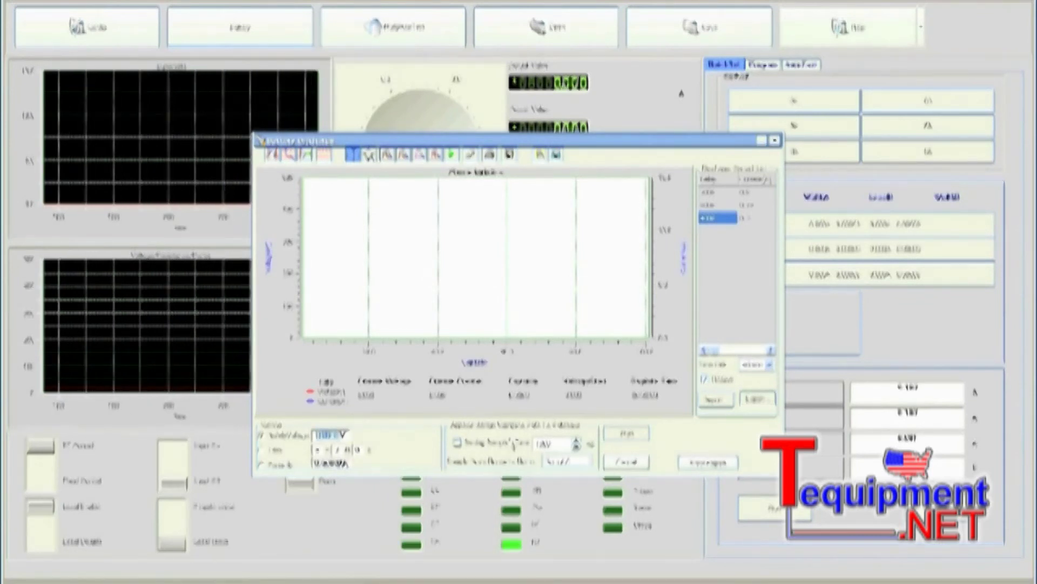
left_click(456, 443)
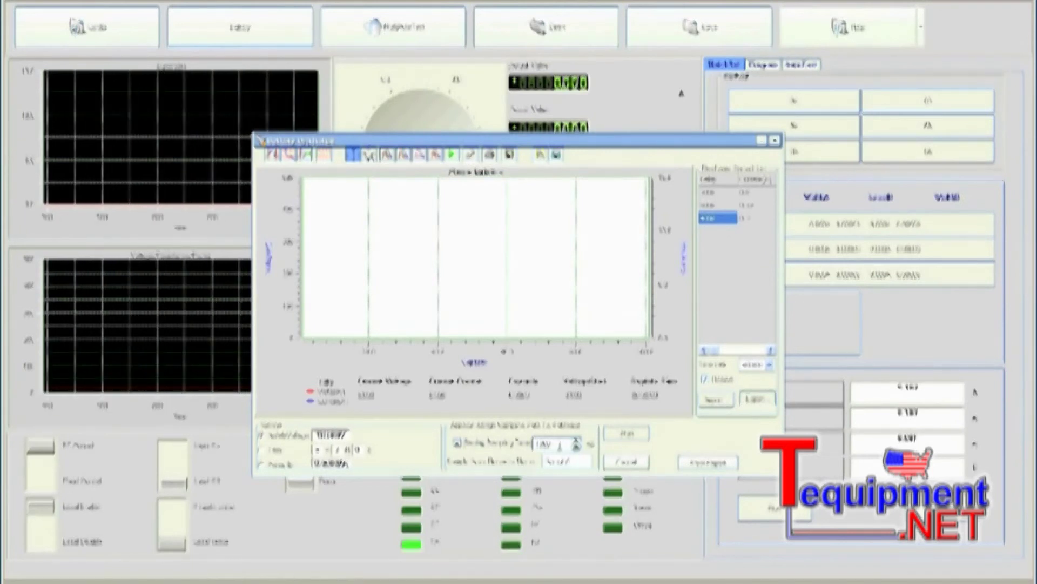
Select the sampling time and sample count values, then start the discharge test
double_click(559, 447)
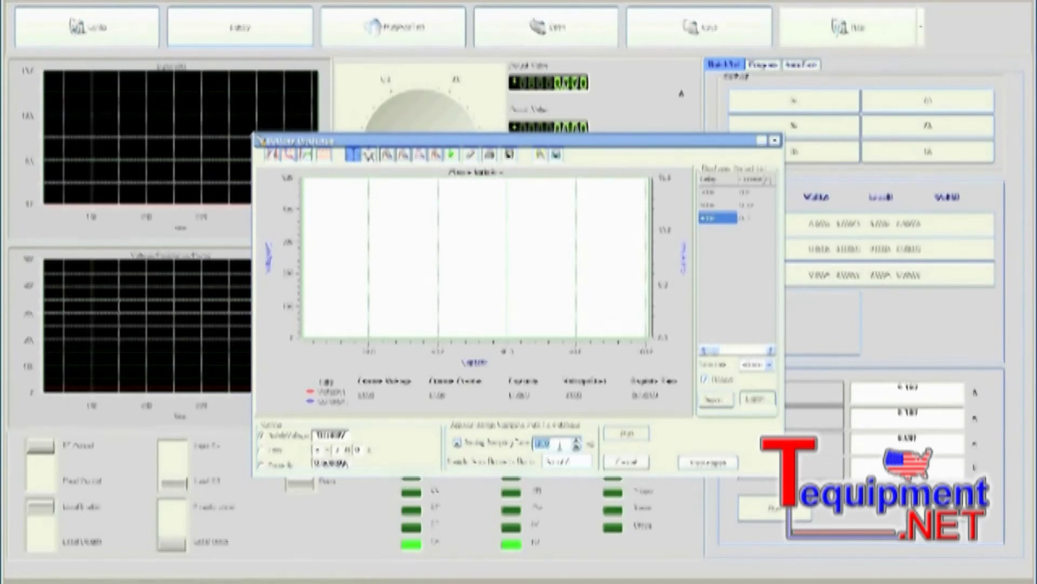
double_click(560, 460)
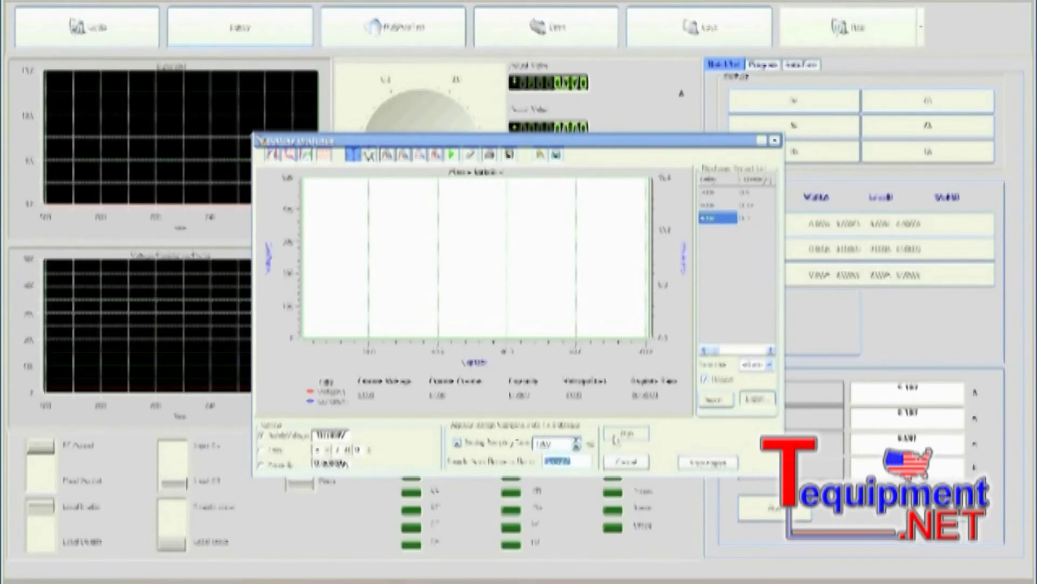
left_click(617, 437)
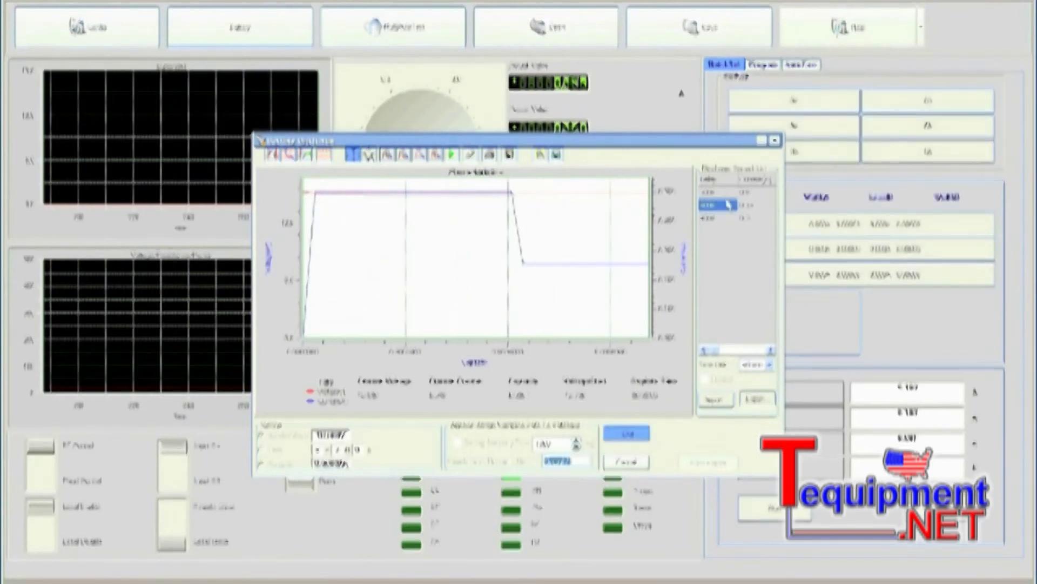
Let the test plot five voltage/current pulse cycles, adjusting with arrow keys, then stop it
left_click(721, 217)
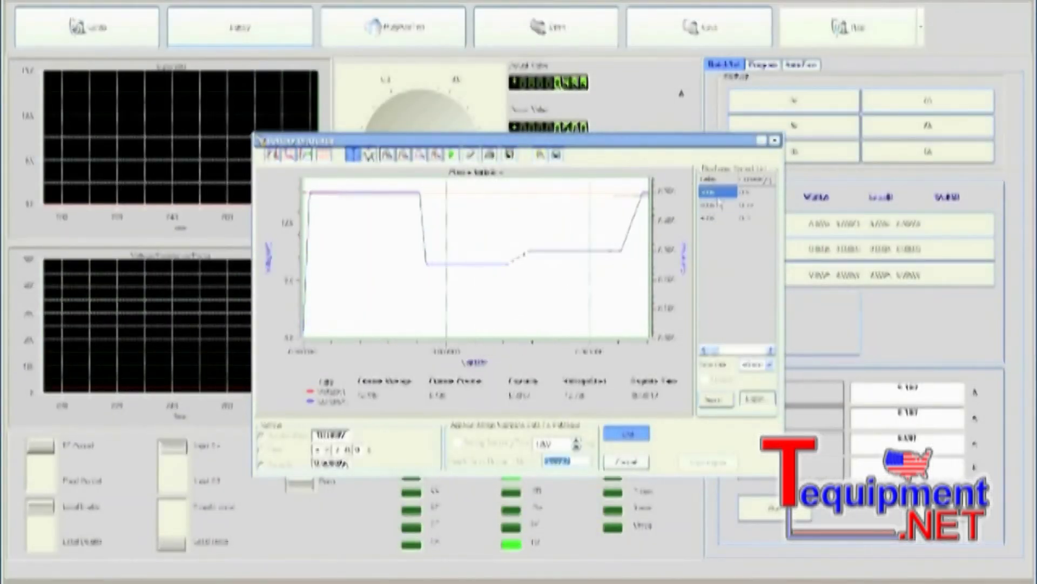
key("Down")
key("Down")
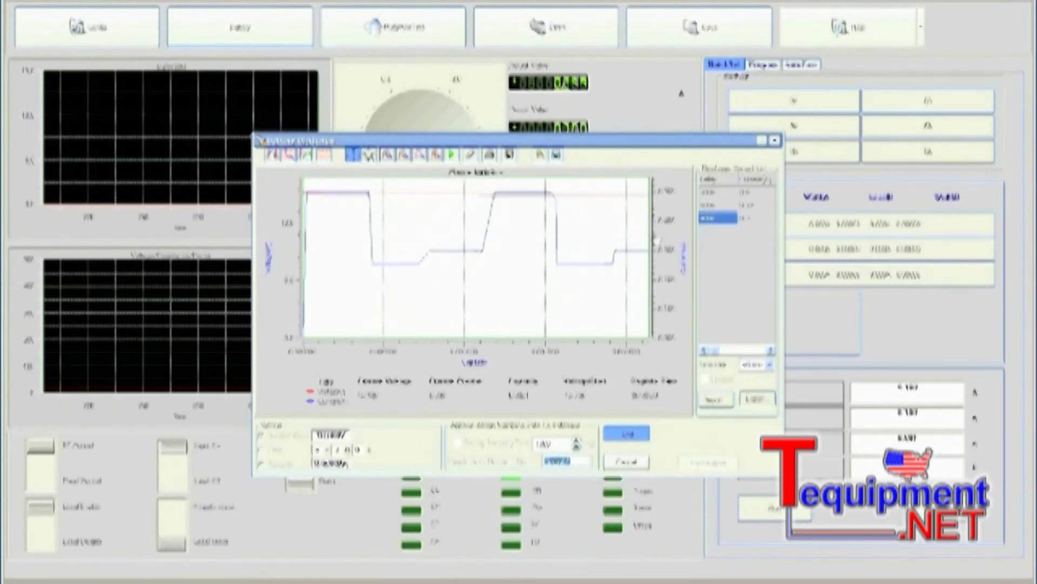
key("Up")
key("Up")
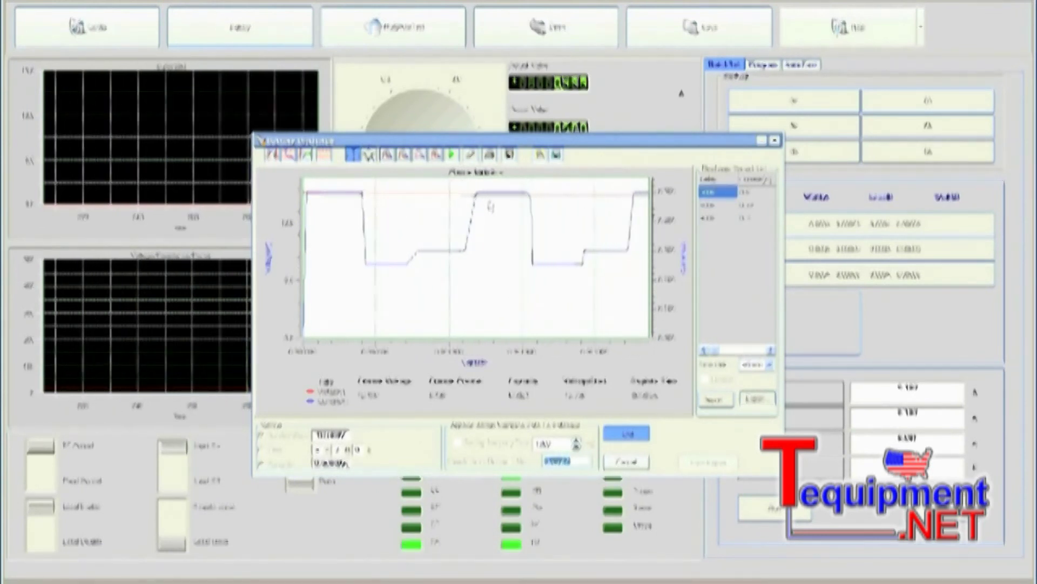
key("Down")
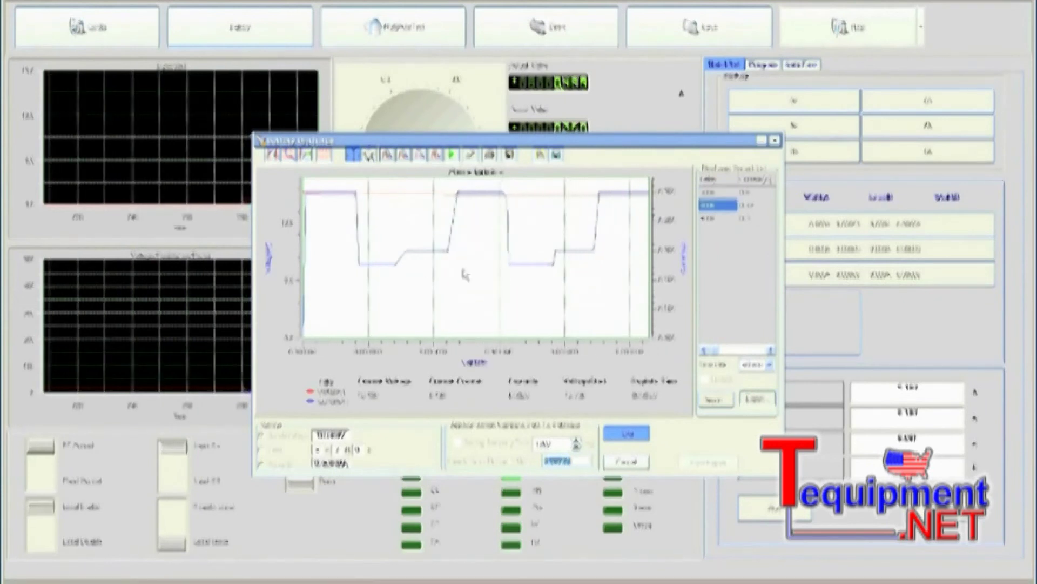
key("Down")
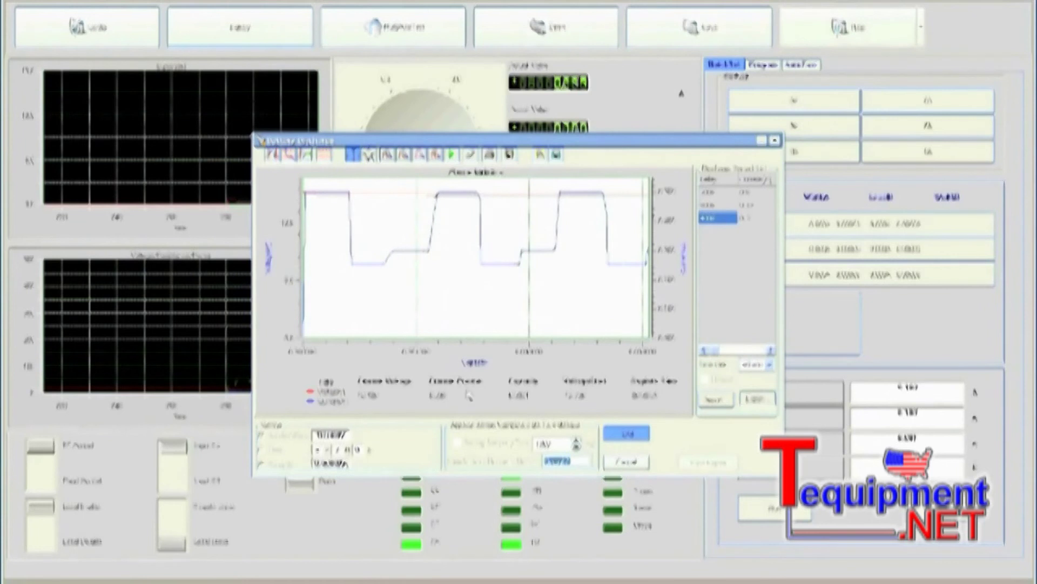
key("Down")
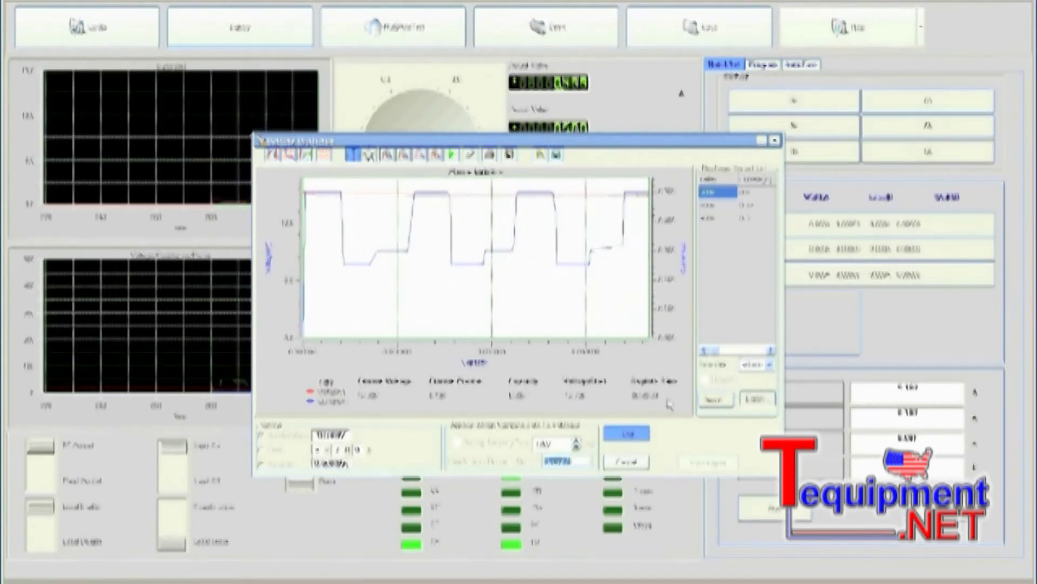
key("Down")
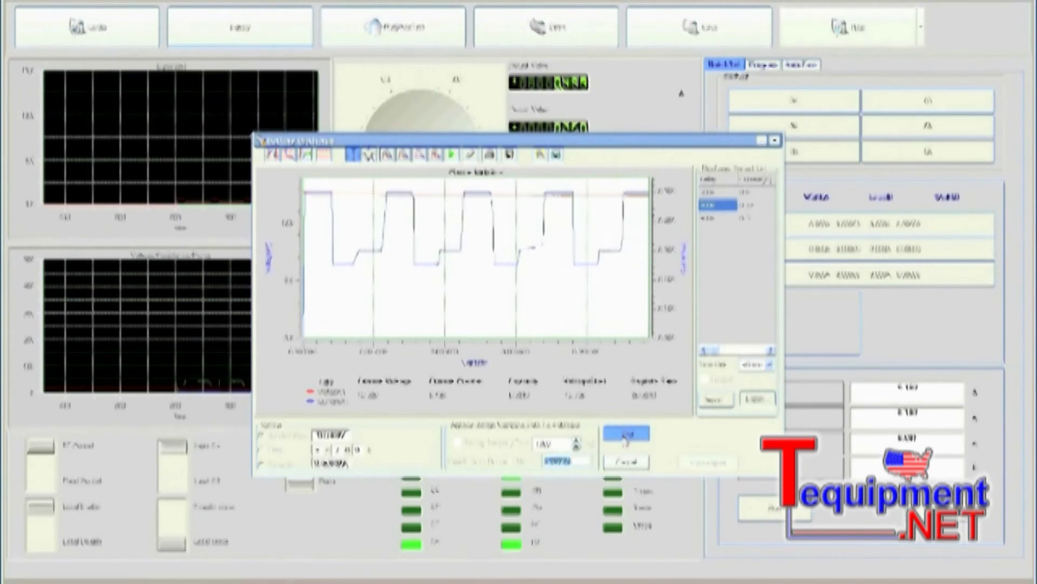
left_click(626, 435)
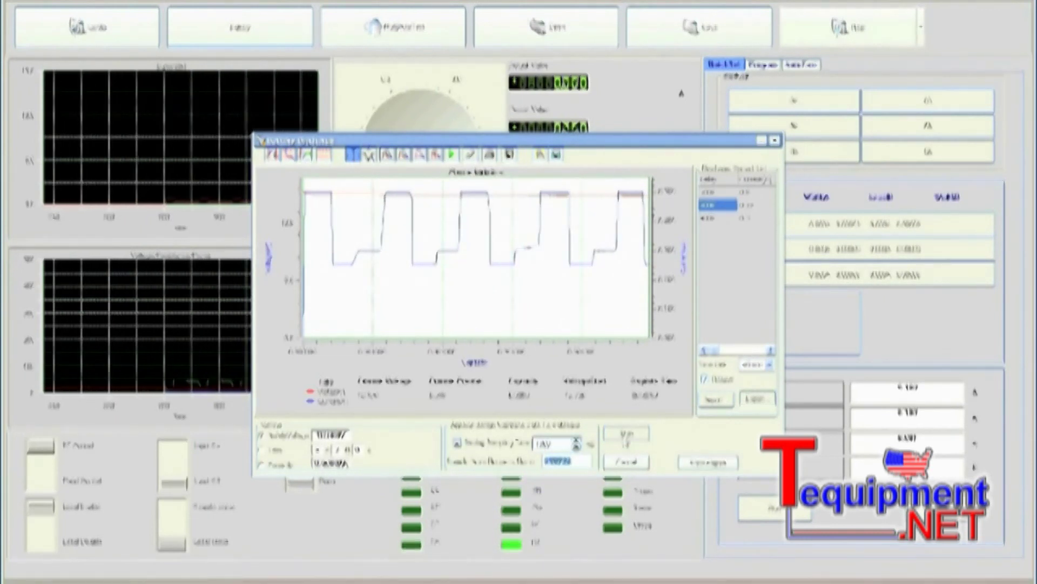
Show the stored record's logged readings in the data table and export all of them
left_click(707, 463)
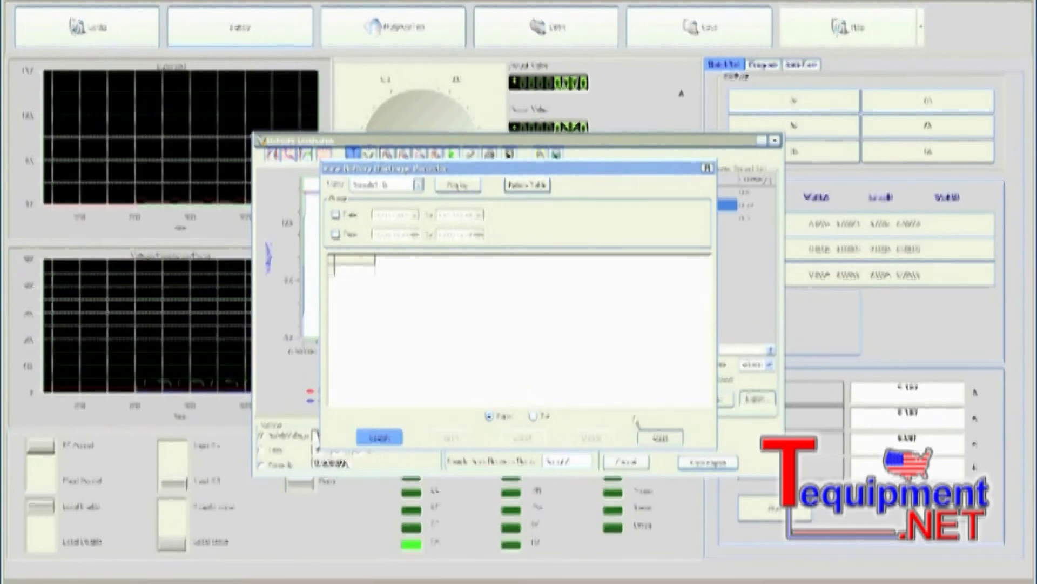
double_click(385, 184)
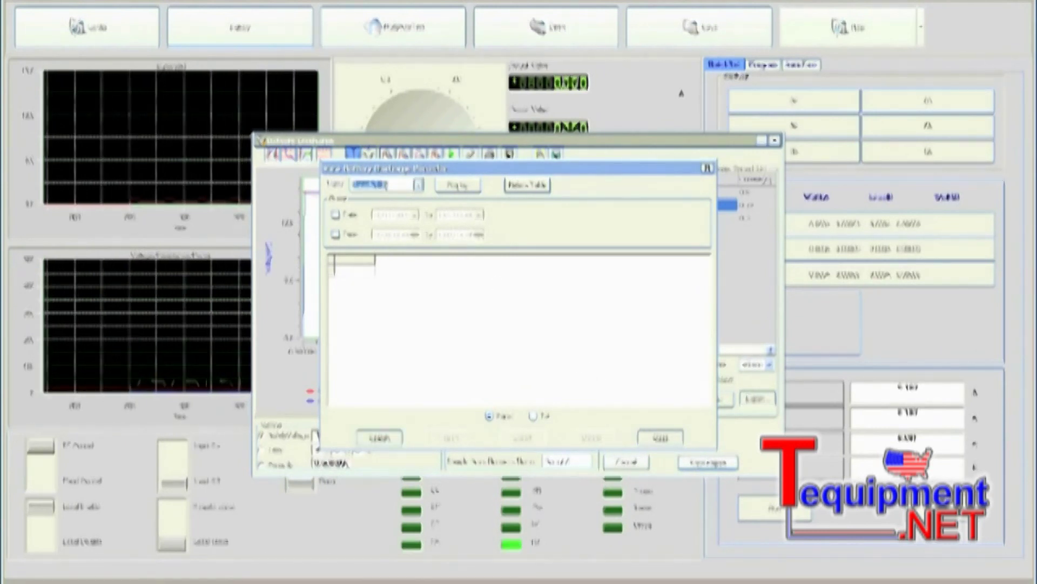
left_click(457, 185)
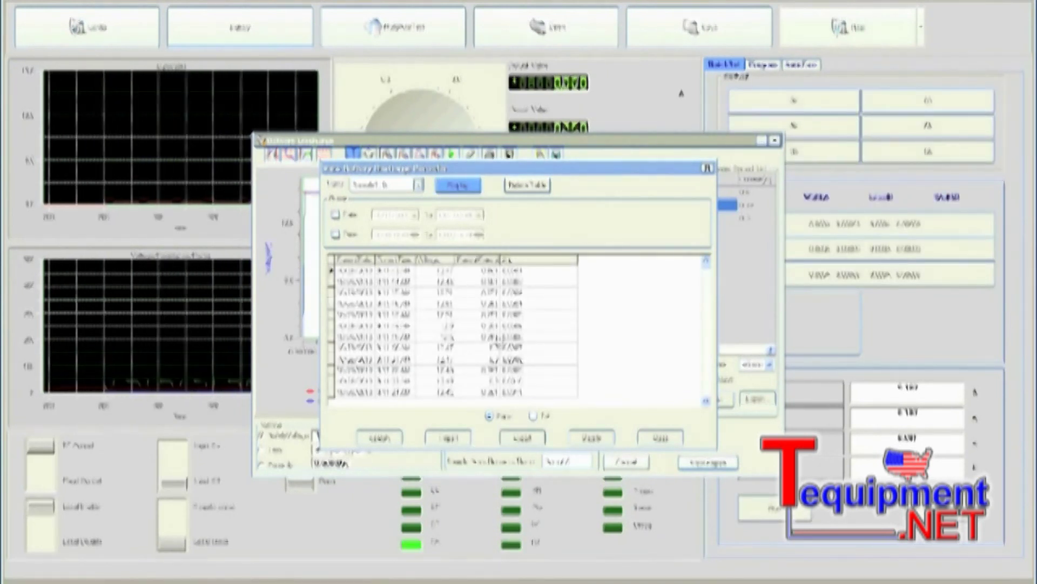
left_click(492, 420)
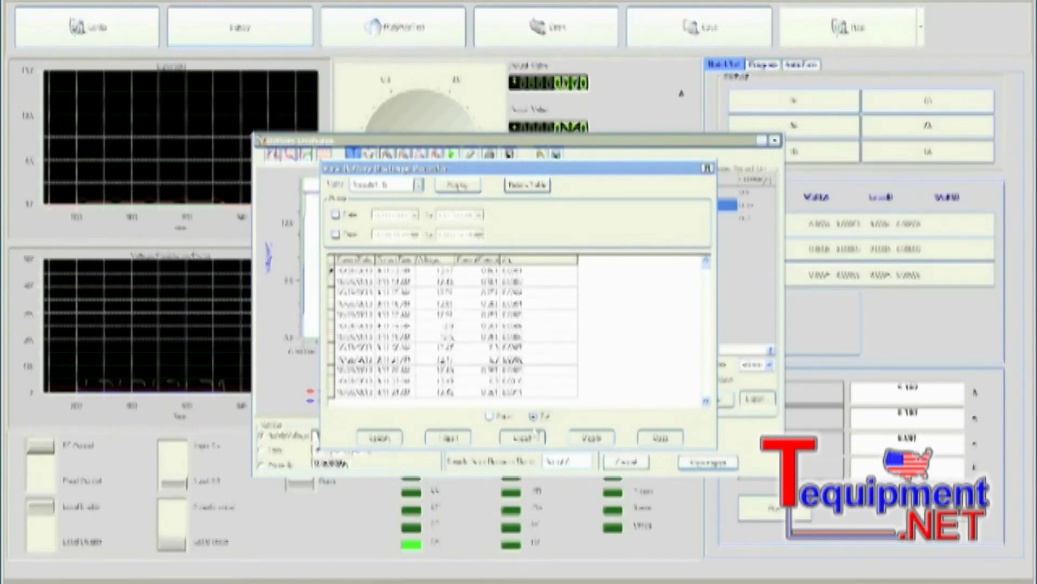
left_click(531, 438)
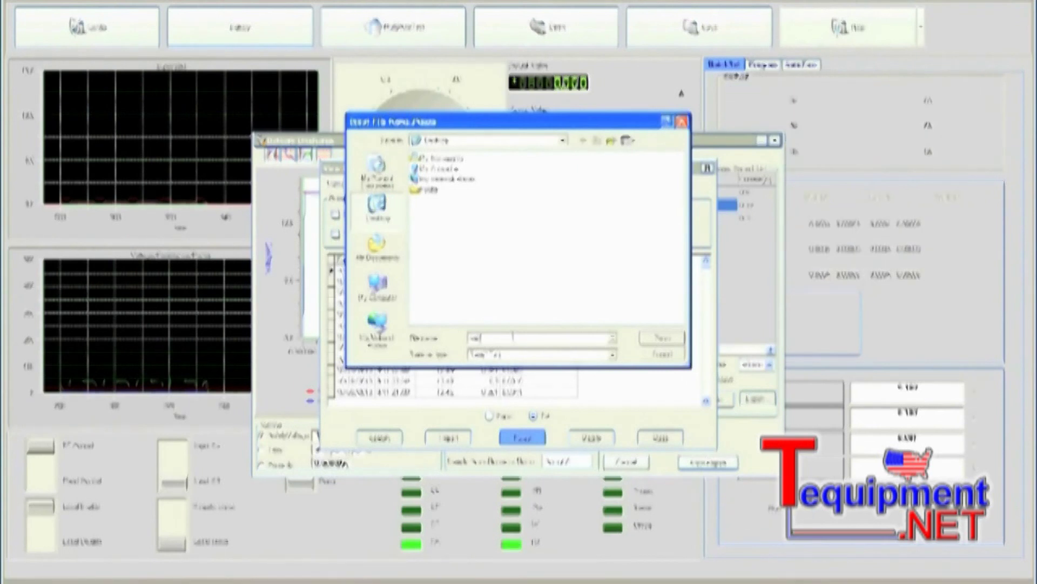
Complete the file name with 'quipment', save the text file, and close the data table
type("quipment")
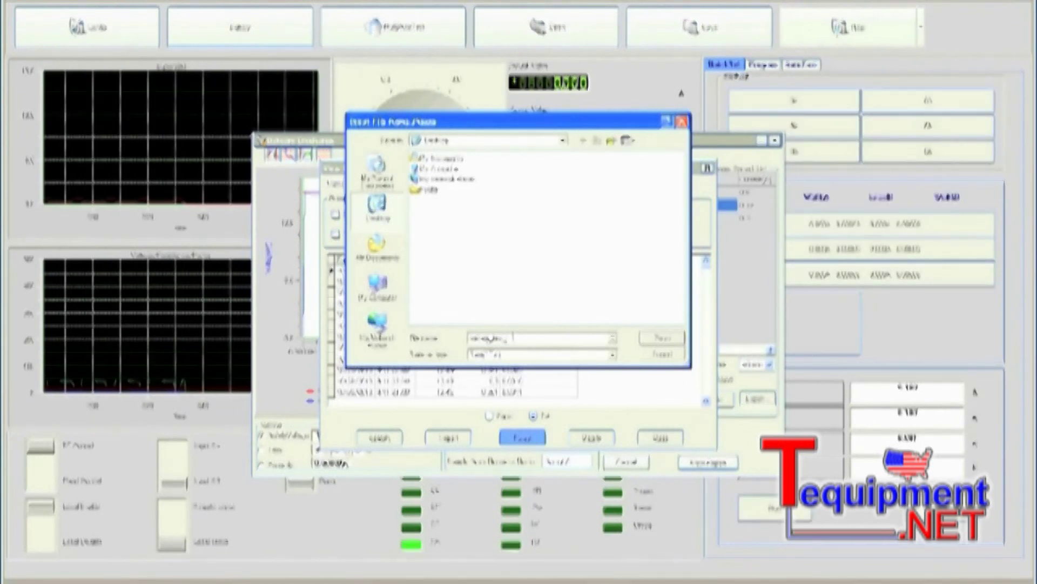
left_click(662, 338)
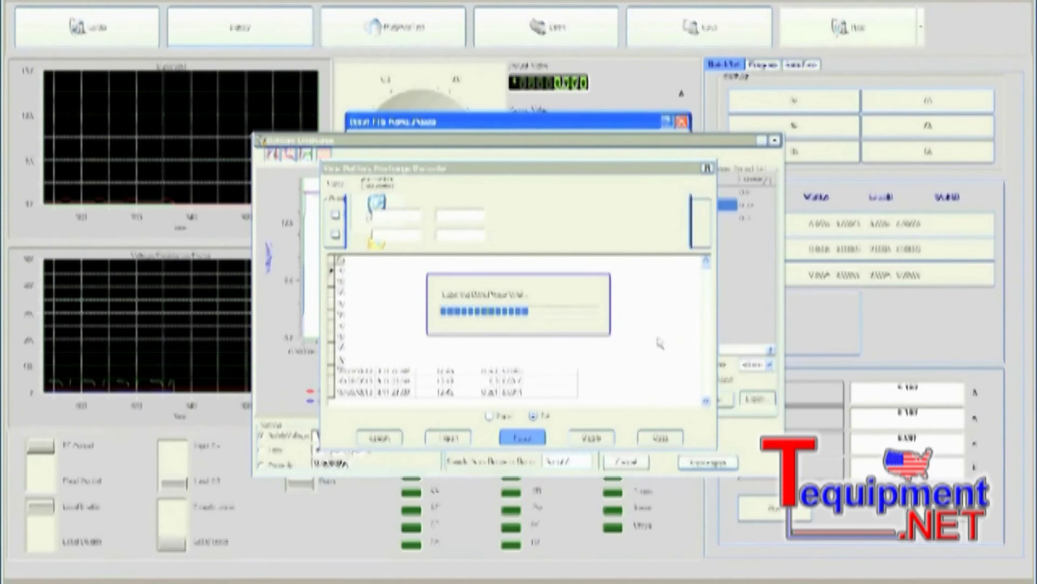
left_click(653, 440)
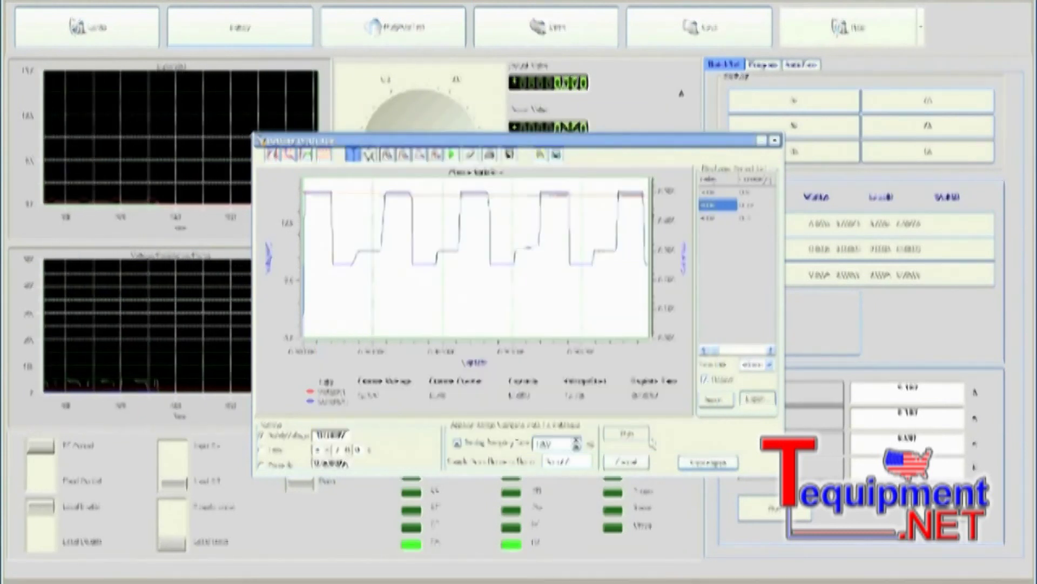